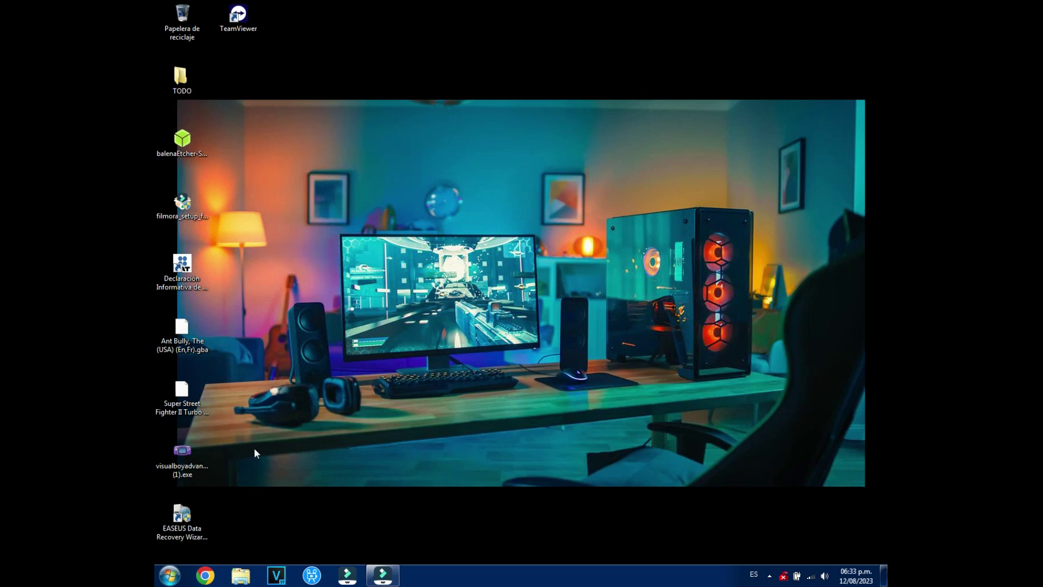
# Step: Launch Excel 2013 via Start > All Programs > Microsoft Office 2013 folder
pyautogui.click(170, 578)
pyautogui.click(201, 525)
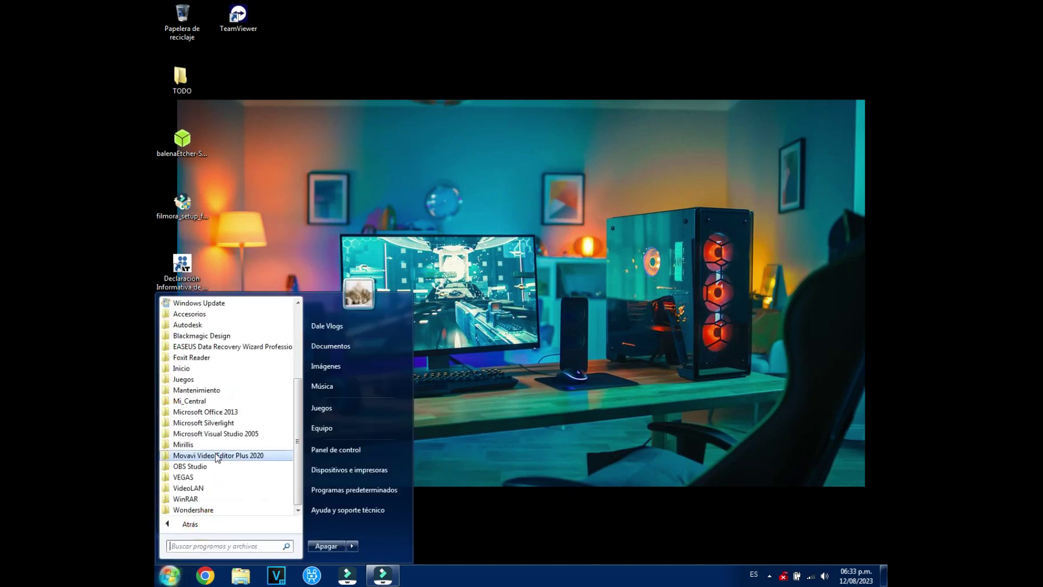
pyautogui.click(189, 414)
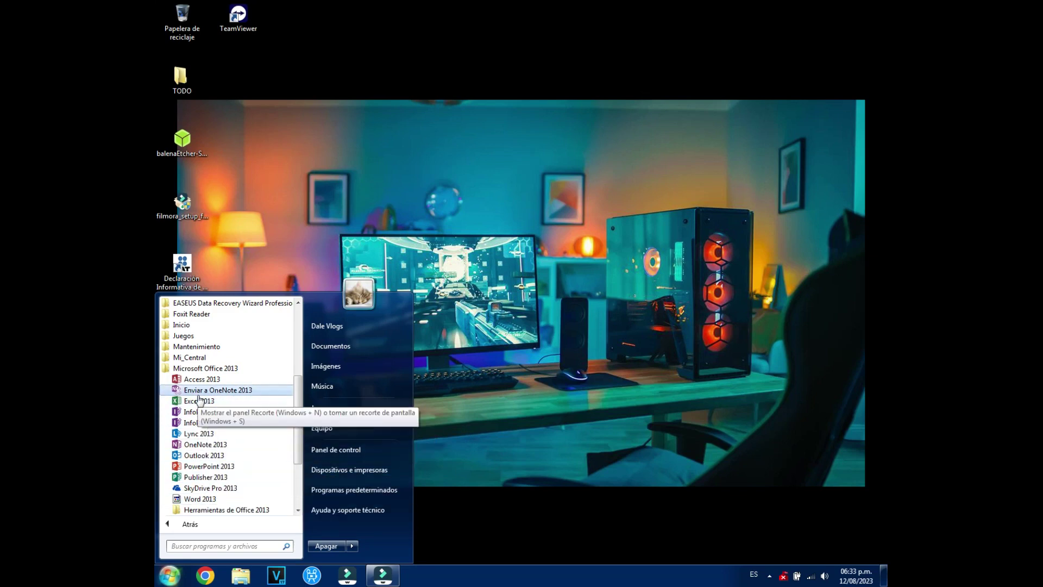
pyautogui.click(199, 403)
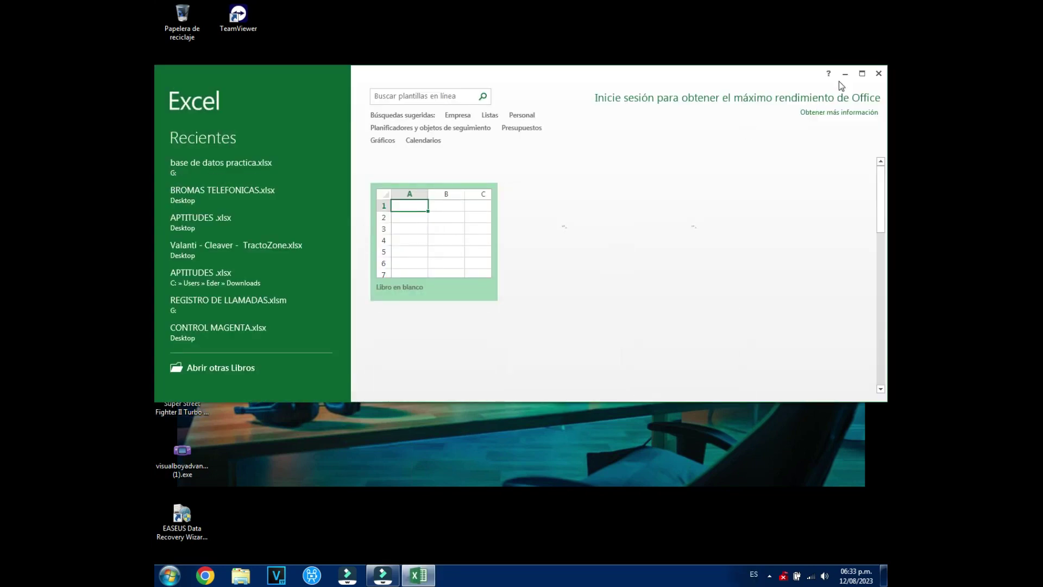
# Step: Maximize the start screen, create blank workbook Libro1, select cells E10, E15, F10, then close Excel
pyautogui.click(862, 73)
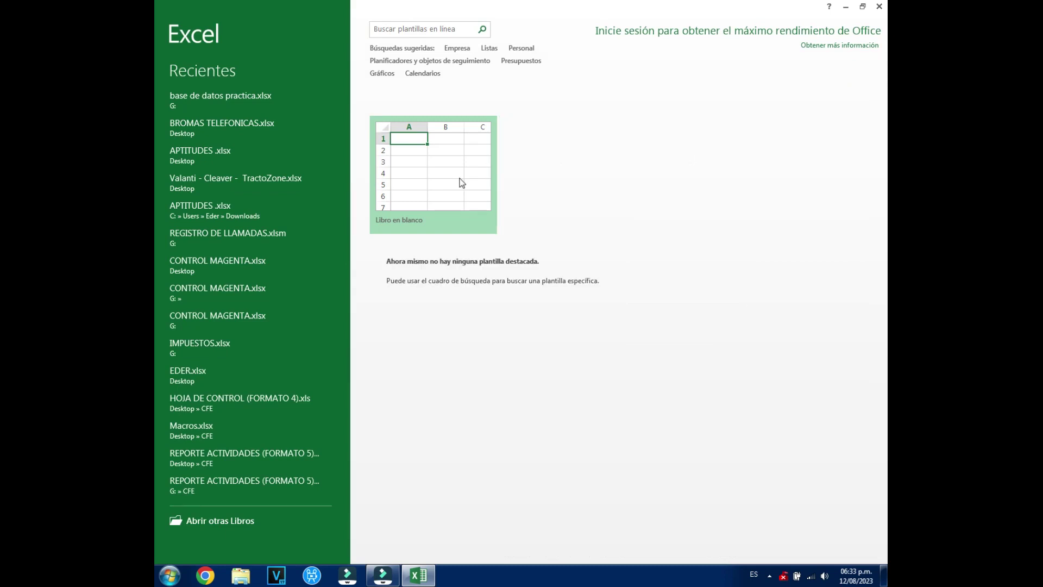
pyautogui.click(429, 171)
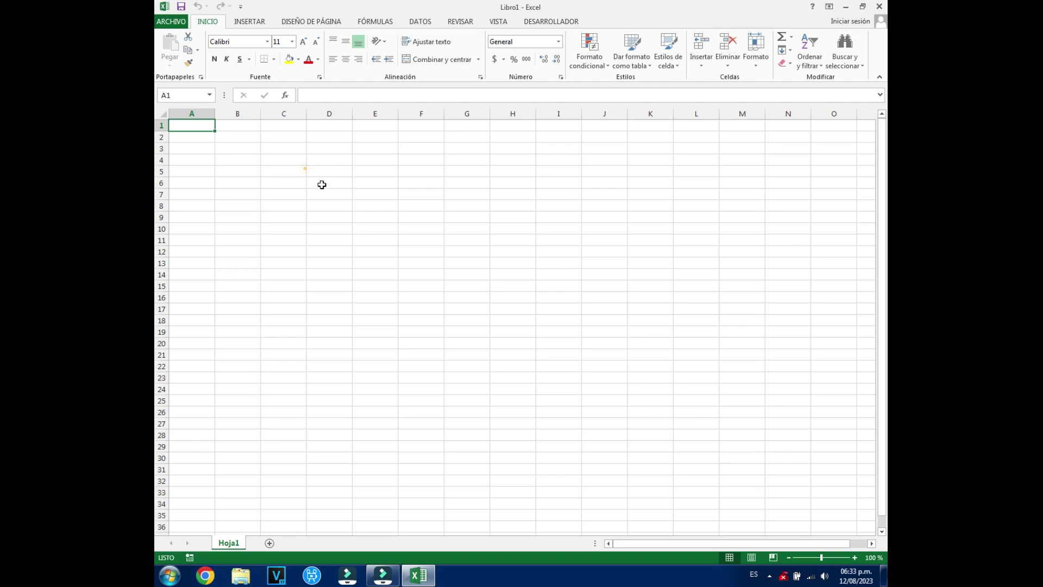
pyautogui.click(384, 227)
pyautogui.click(388, 283)
pyautogui.click(441, 227)
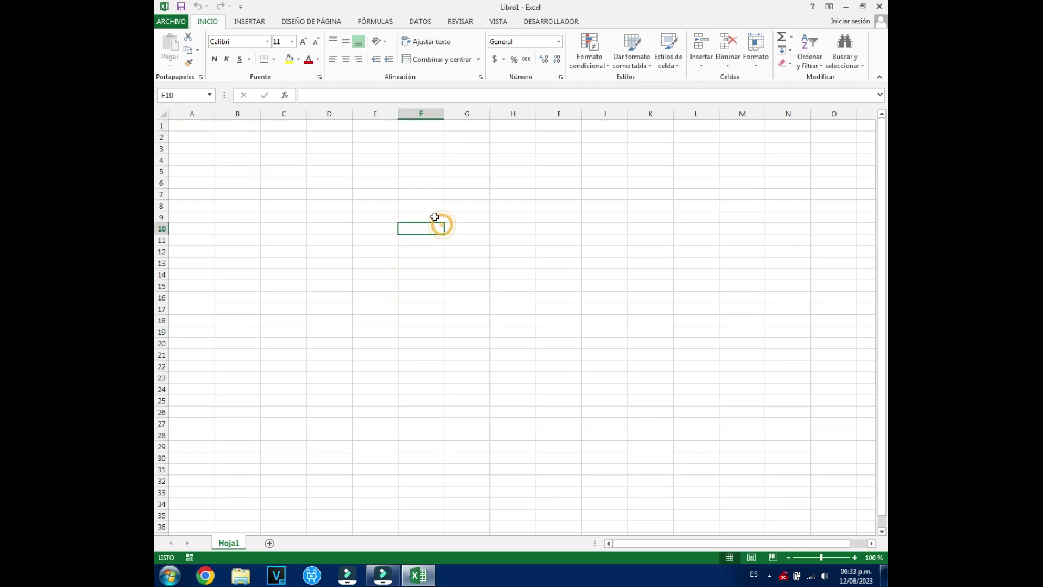
pyautogui.click(880, 7)
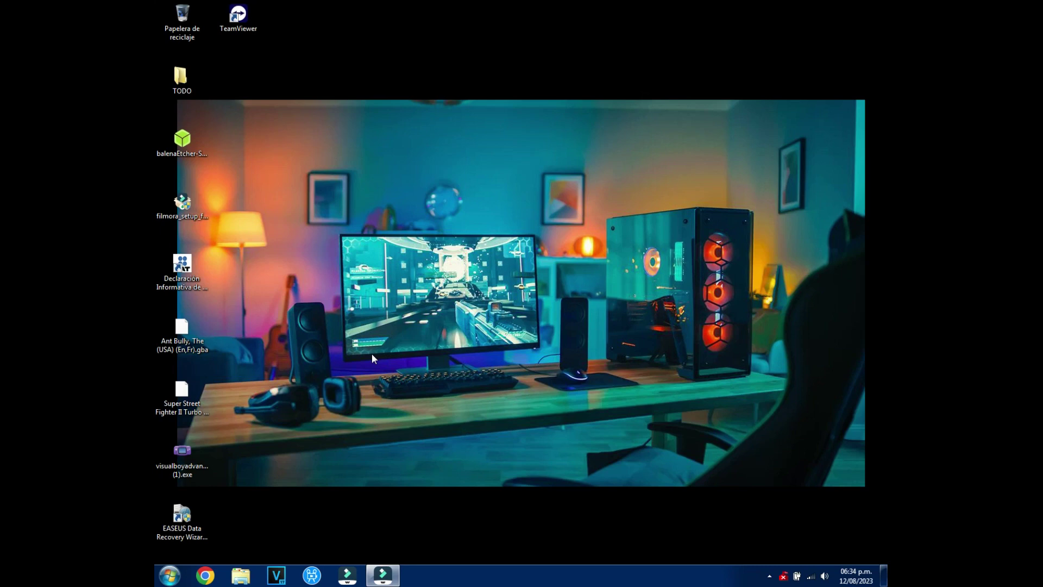
# Step: Search 'excel' in the Start menu and launch Excel 2013 from the results
pyautogui.click(174, 578)
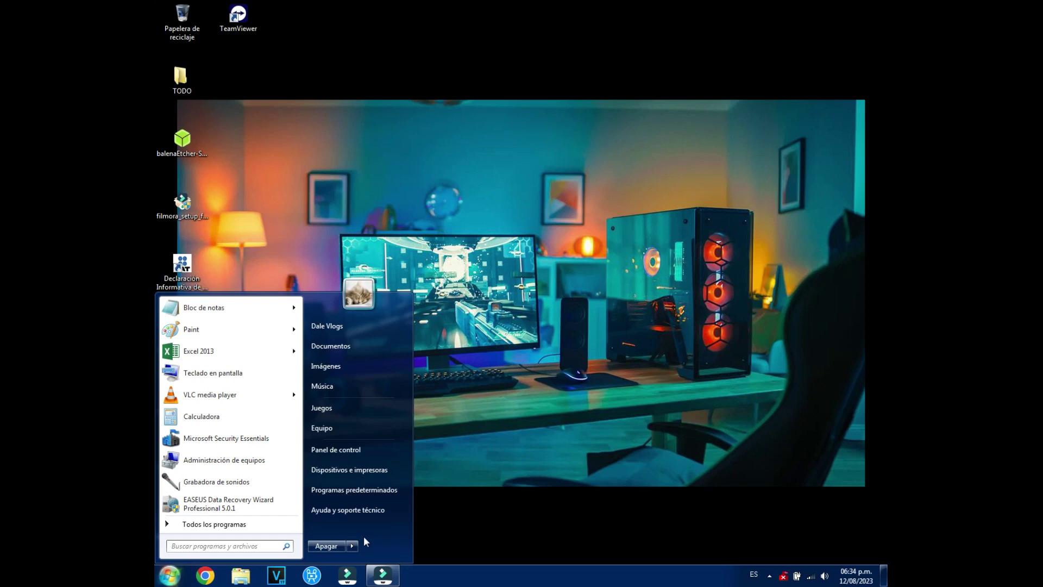
pyautogui.write('excel')
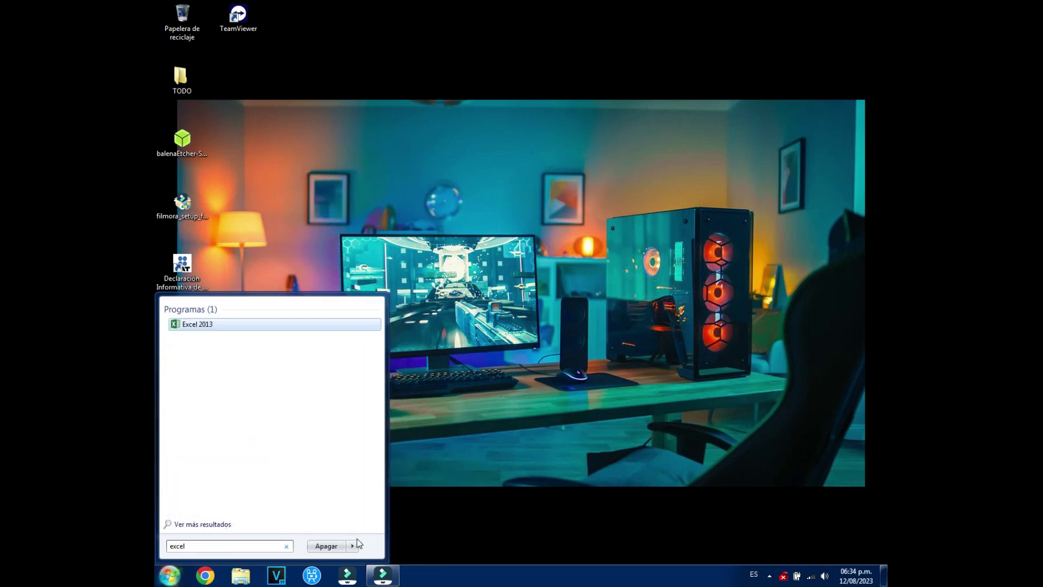
pyautogui.click(205, 326)
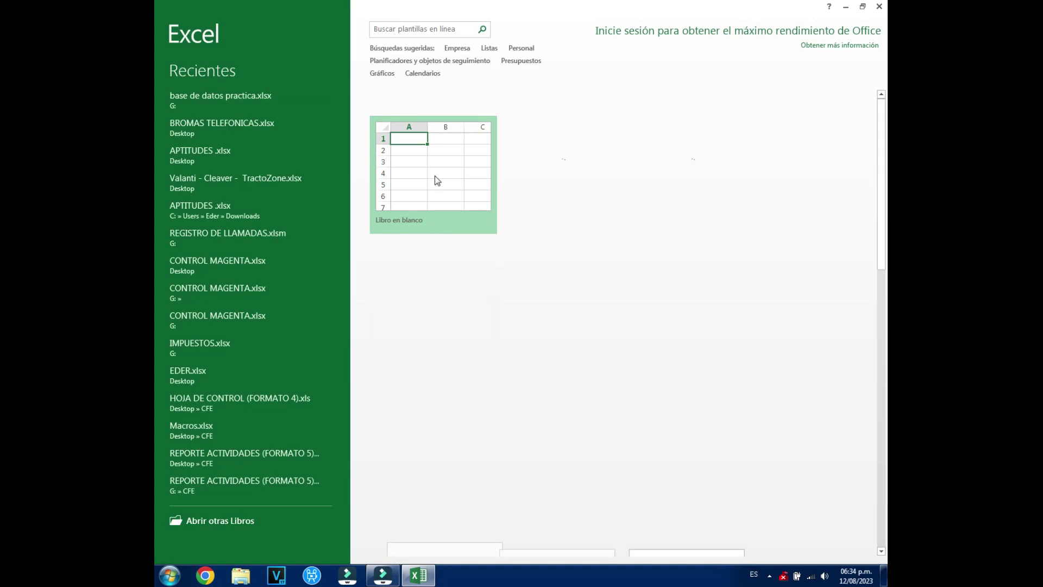
# Step: Create blank workbook Libro1, select cells G6, F10, G10, F9 and E8, then close Excel
pyautogui.click(425, 178)
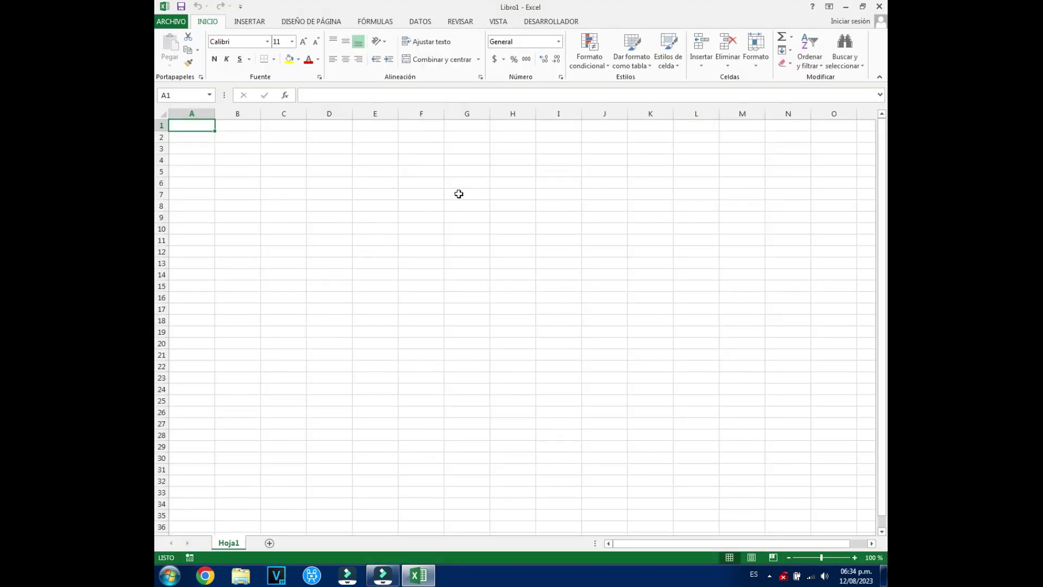
pyautogui.click(444, 182)
pyautogui.click(413, 226)
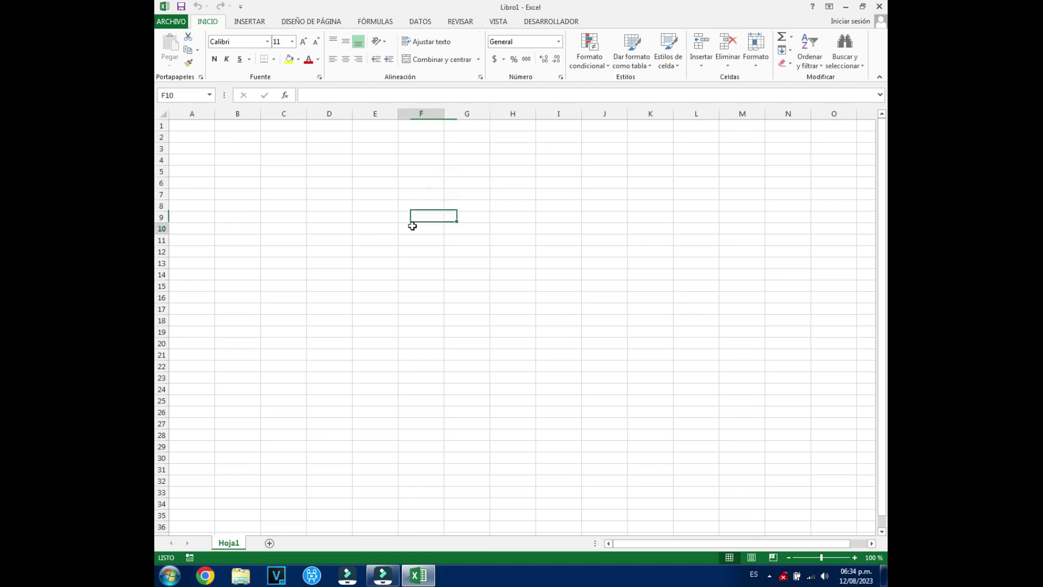
pyautogui.click(470, 228)
pyautogui.click(414, 217)
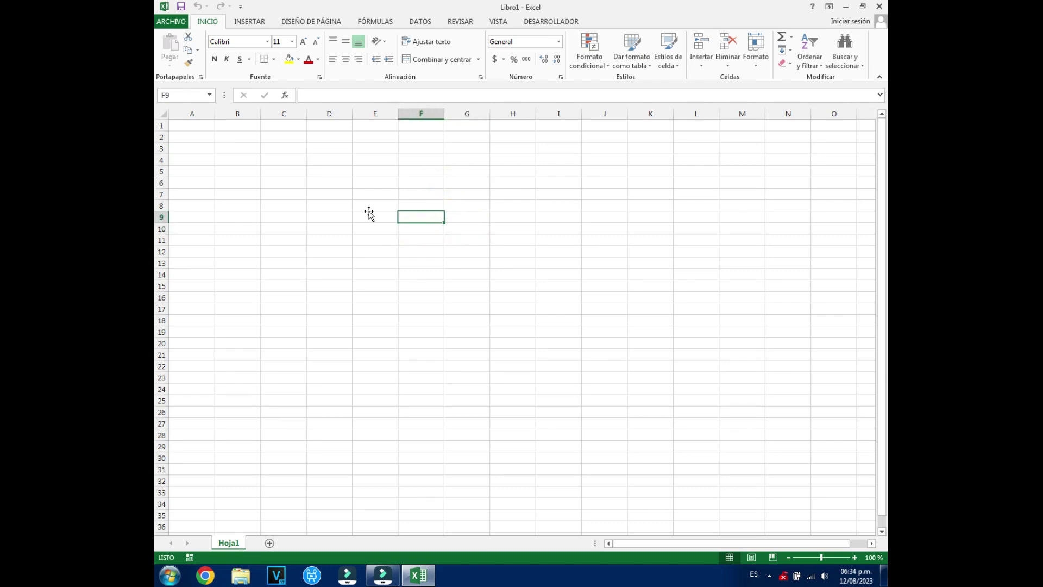
pyautogui.click(369, 209)
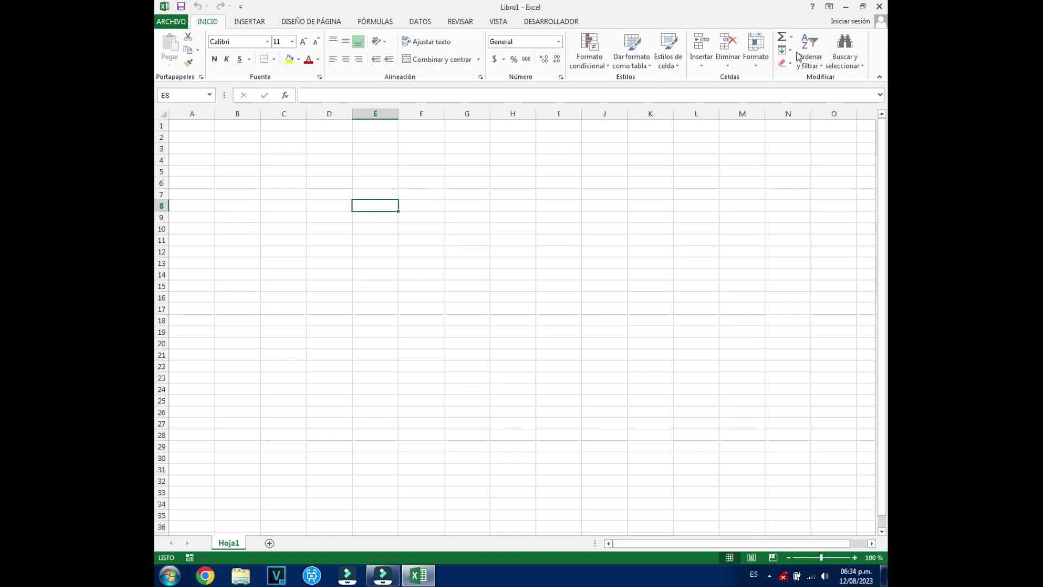
pyautogui.click(881, 6)
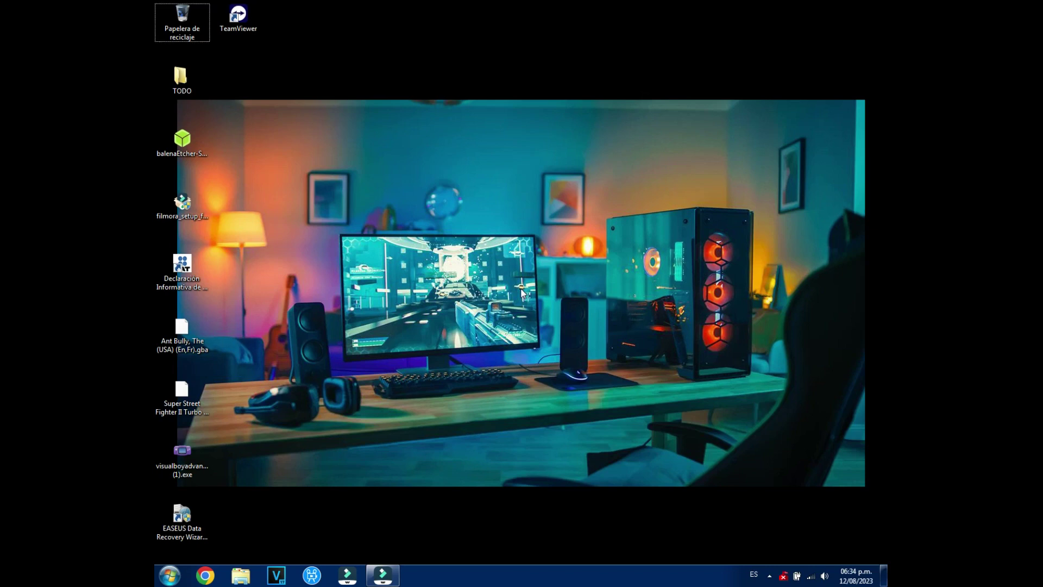
# Step: Run 'excel' from the Windows Run dialog to launch Excel 2013
pyautogui.press('super+r')
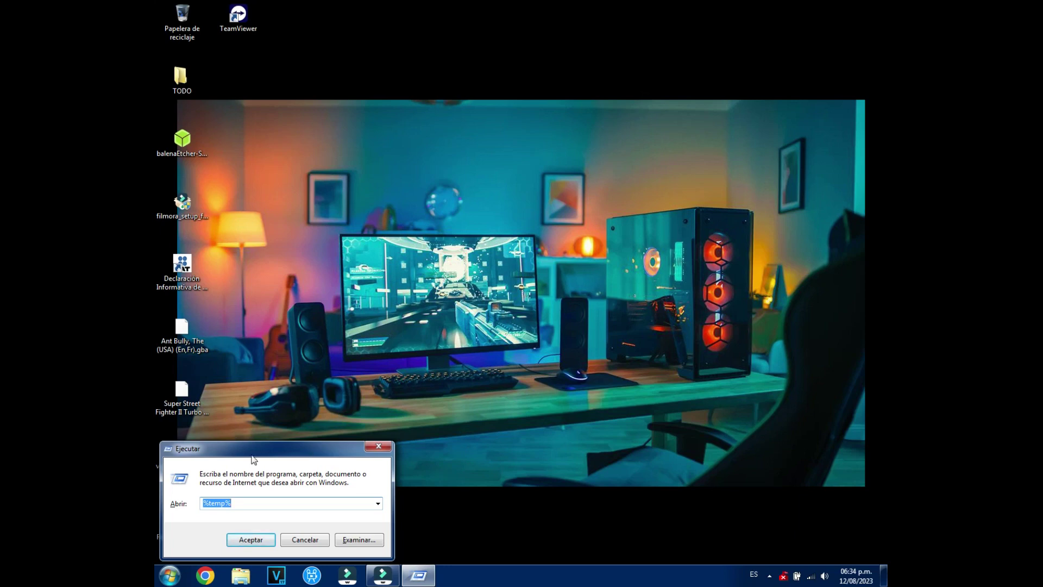
pyautogui.write('excel')
pyautogui.click(247, 541)
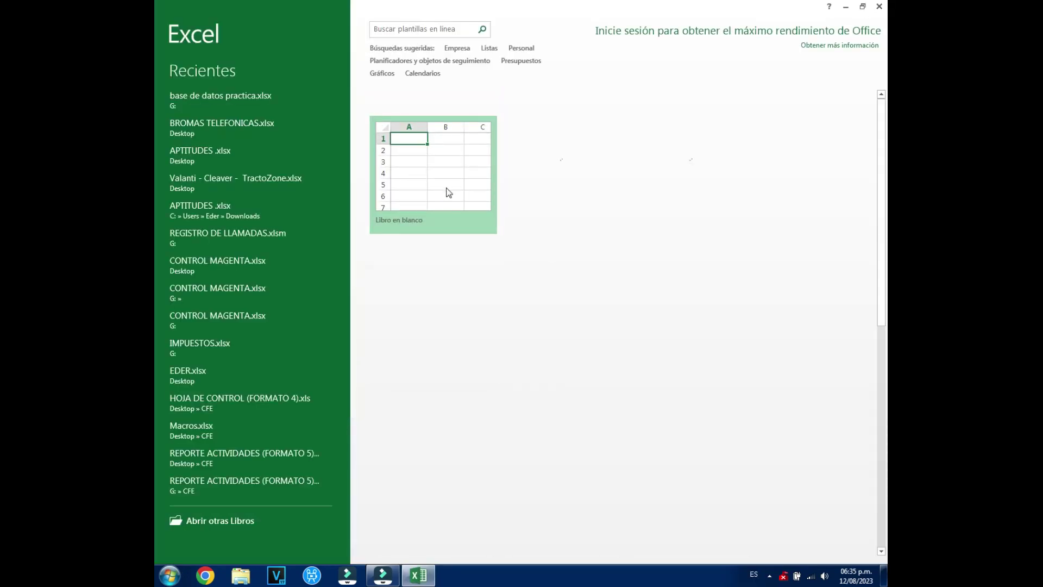
# Step: Create blank workbook Libro1 and then close Excel
pyautogui.click(448, 193)
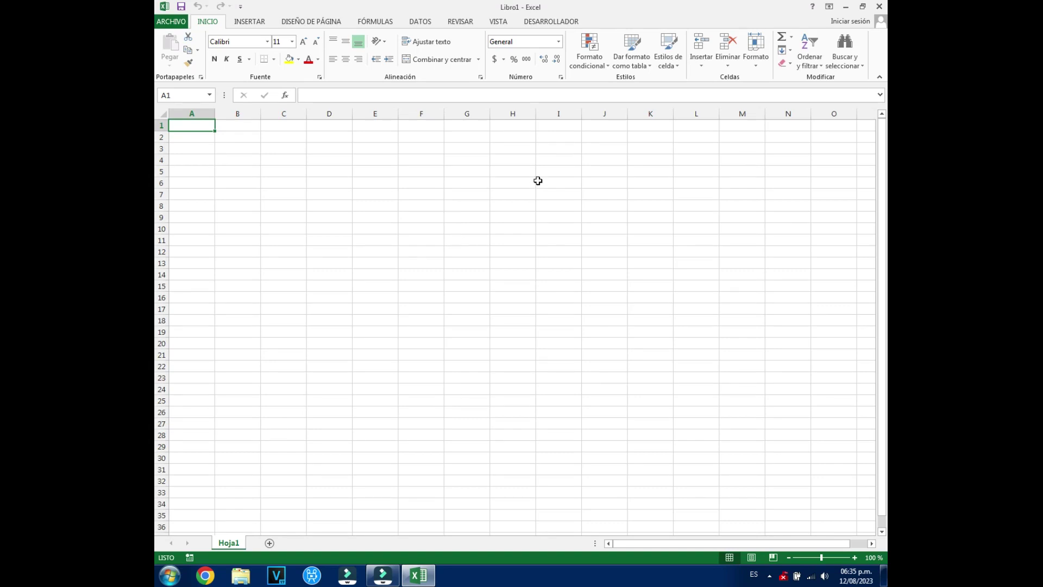
pyautogui.click(880, 7)
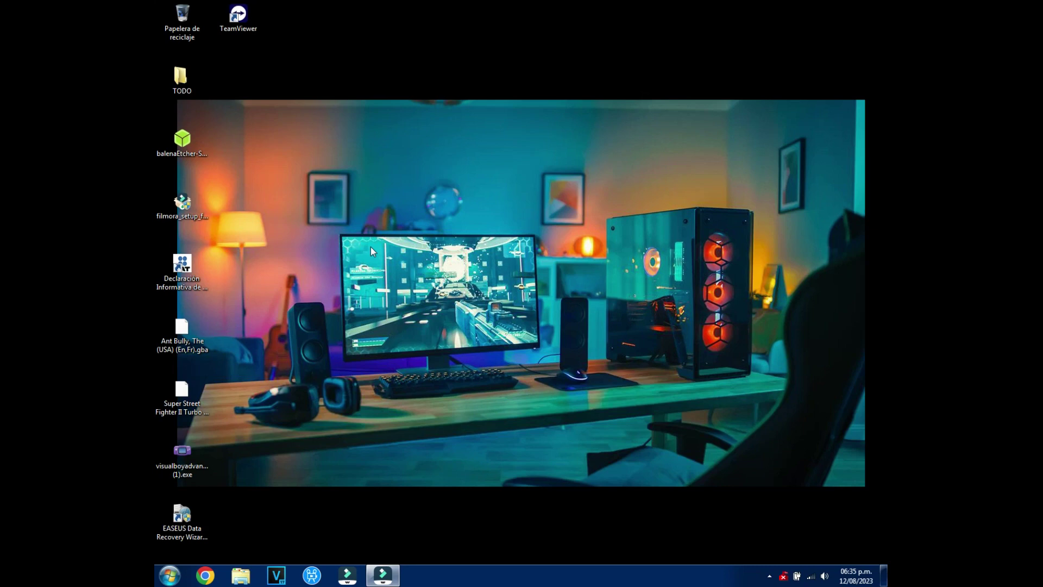
# Step: Open Command Prompt by running cmd from the Run dialog
pyautogui.press('super+r')
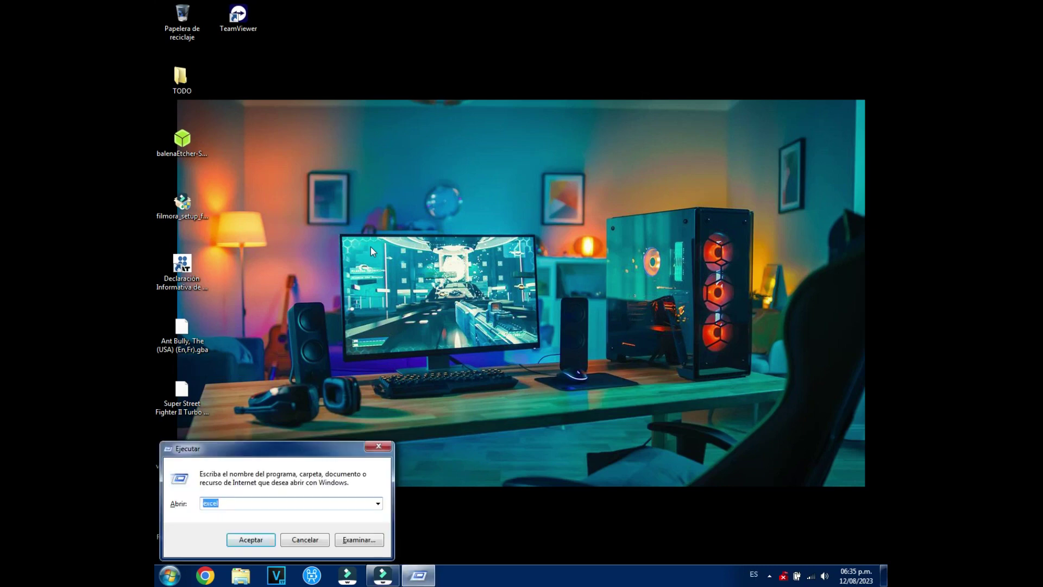
pyautogui.write('cmd')
pyautogui.press('Return')
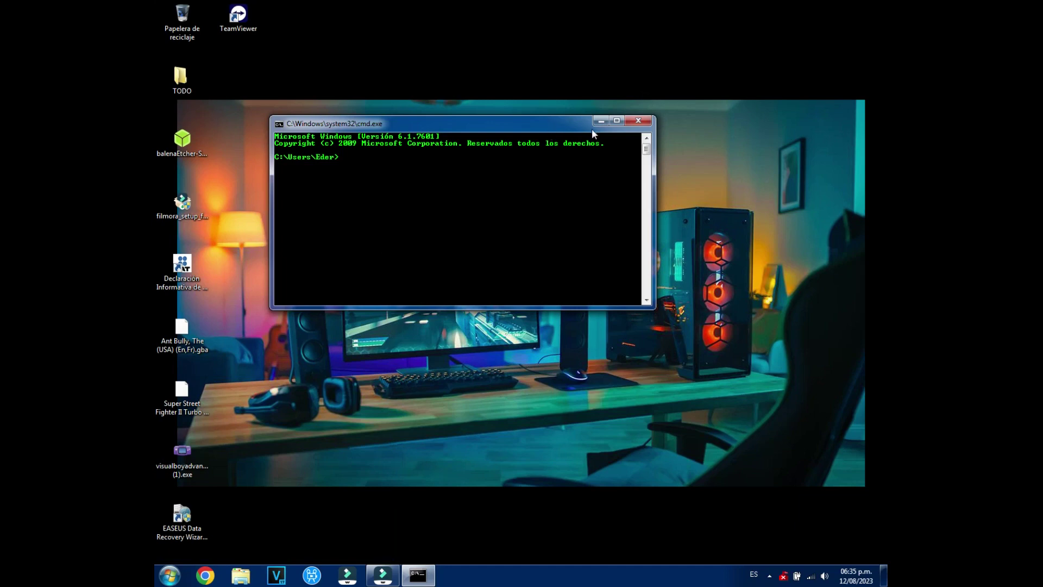
# Step: Shift the console window left, make it taller, and execute 'start excel'
pyautogui.moveTo(533, 123); pyautogui.dragTo(510, 124)
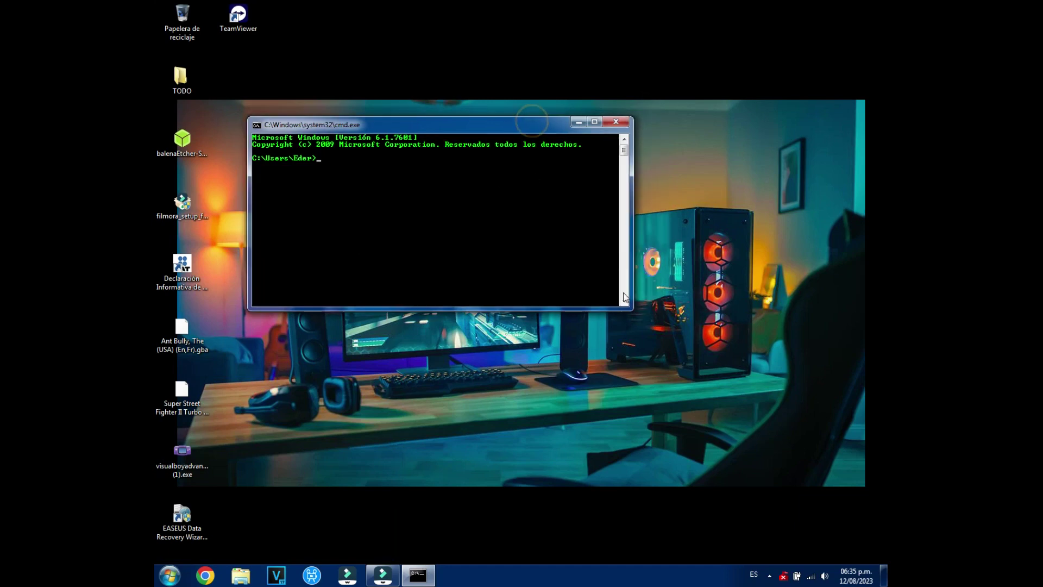
pyautogui.moveTo(631, 308); pyautogui.dragTo(631, 364)
pyautogui.write('start exc')
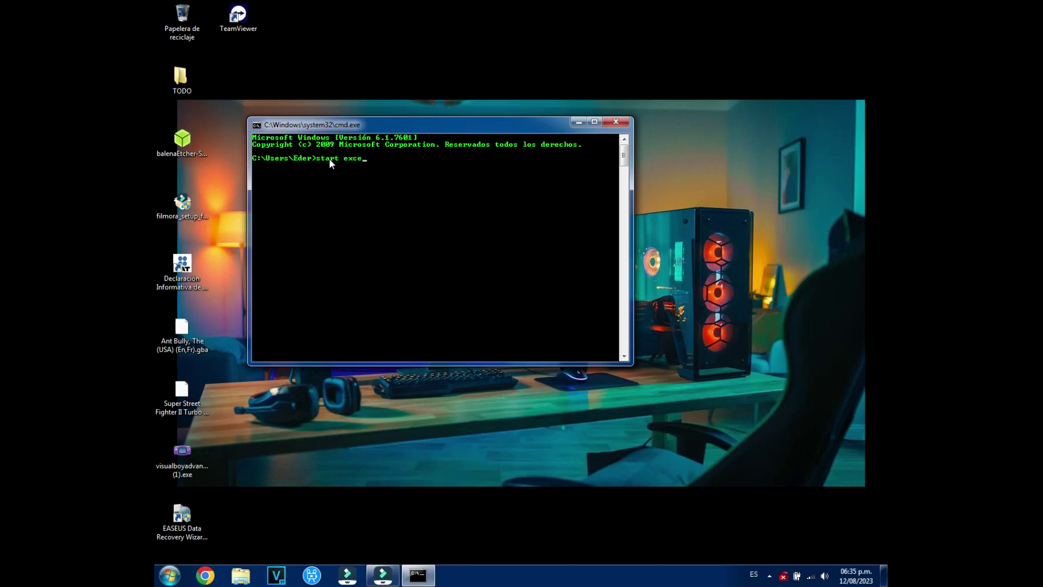
pyautogui.write('el')
pyautogui.press('Return')
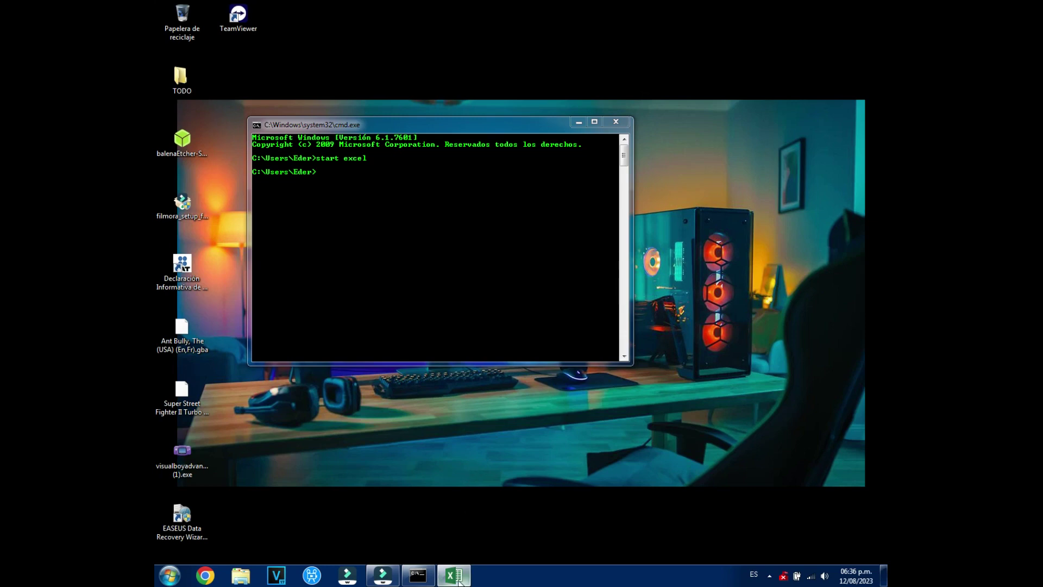
pyautogui.moveTo(453, 575)
pyautogui.moveTo(453, 499)
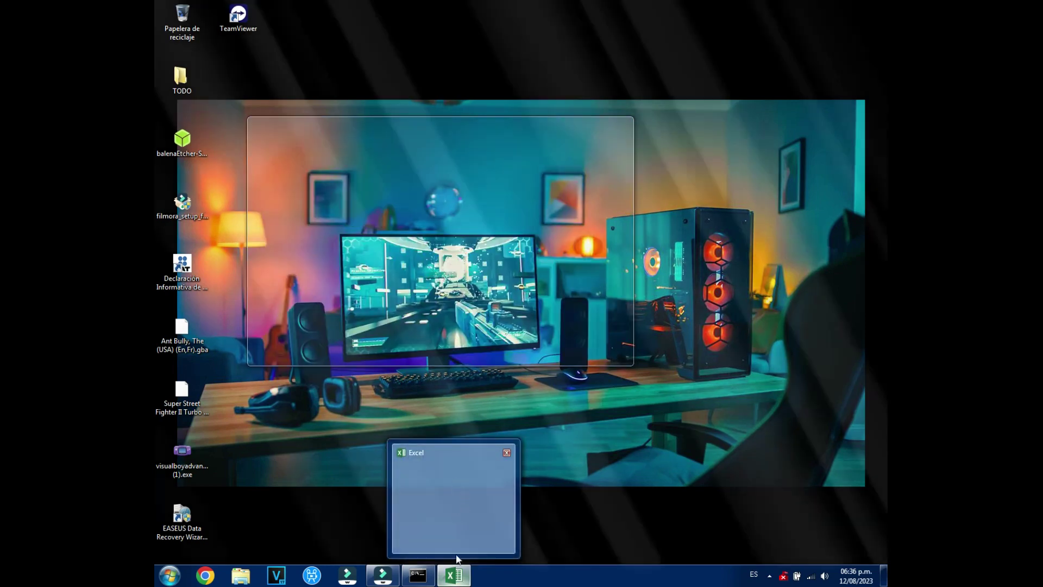
# Step: Bring the new Excel start screen forward from the taskbar, then minimize it
pyautogui.click(455, 576)
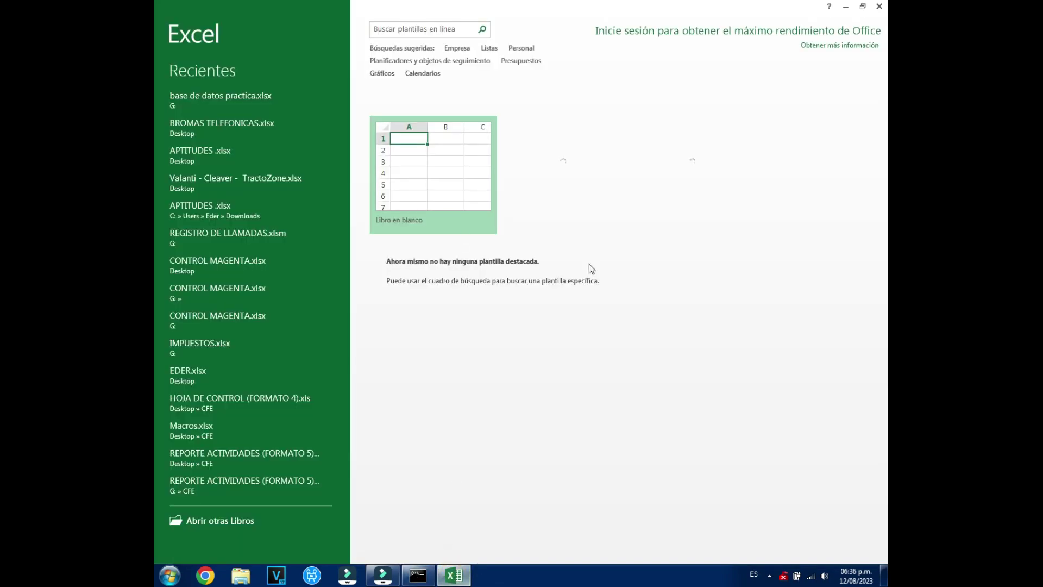
pyautogui.click(848, 8)
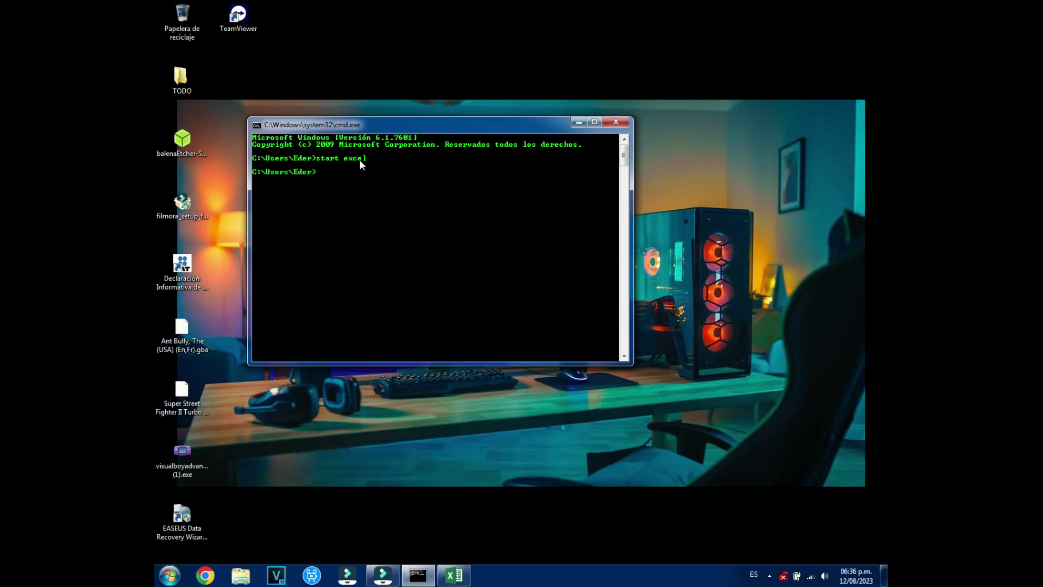
# Step: Restore the Excel start screen from the taskbar and create a blank workbook
pyautogui.click(454, 575)
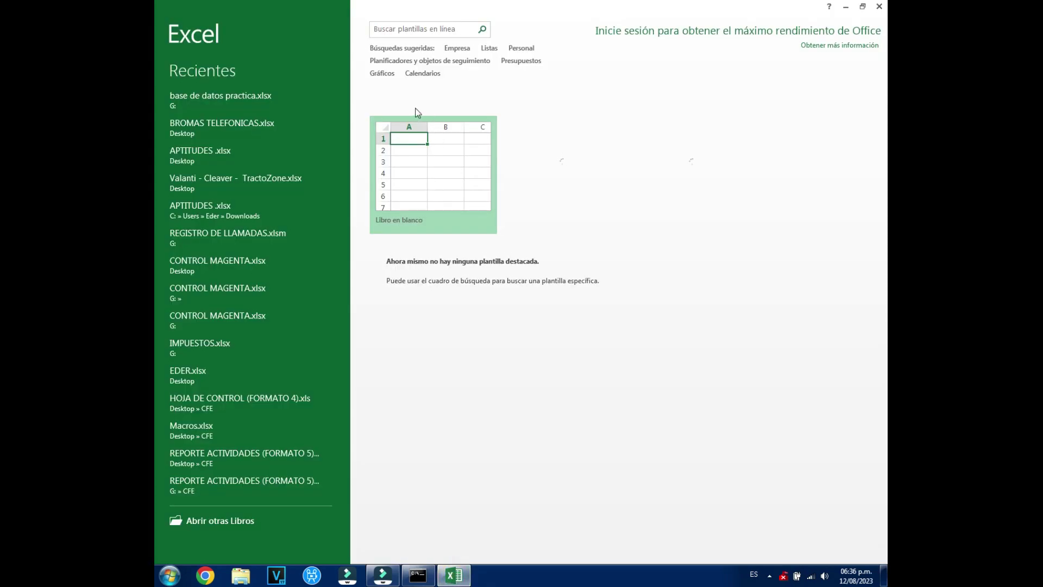
pyautogui.click(430, 169)
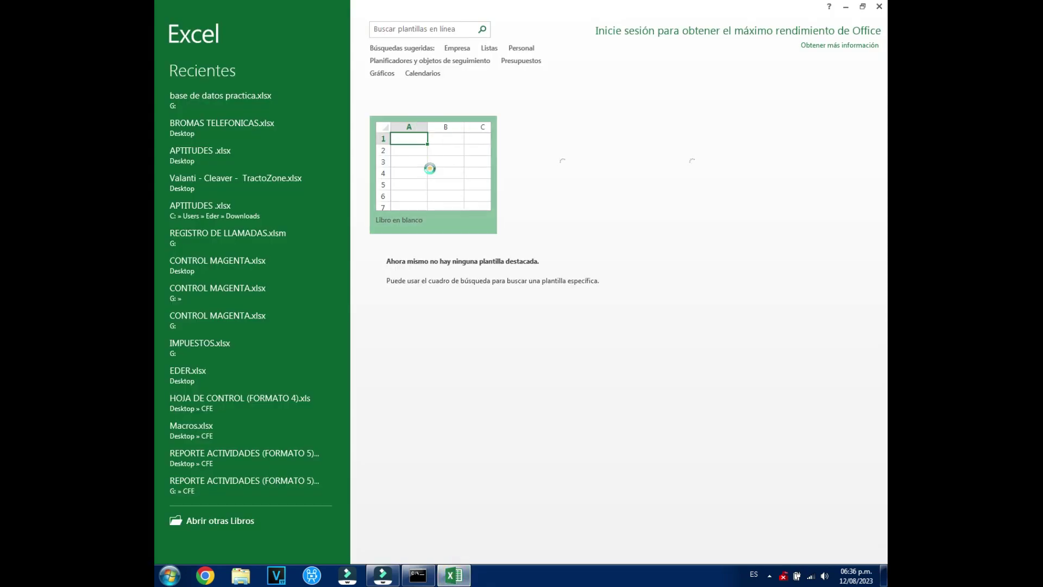